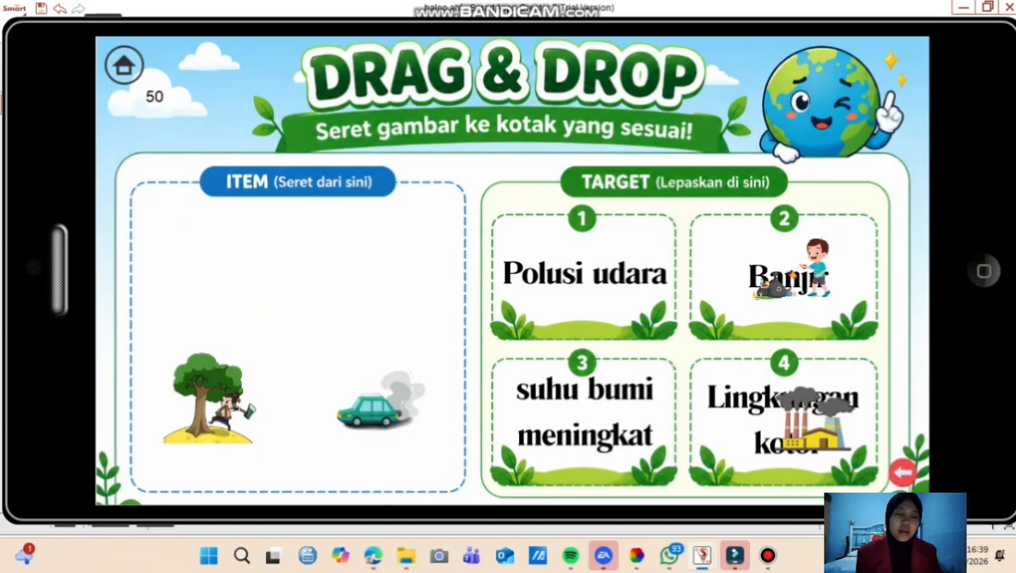
# Test wrong answers in the preview by placing the car on "suhu bumi meningkat" and the tree on "Polusi udara", and close the preview
pyautogui.moveTo(373, 410); pyautogui.dragTo(572, 434)
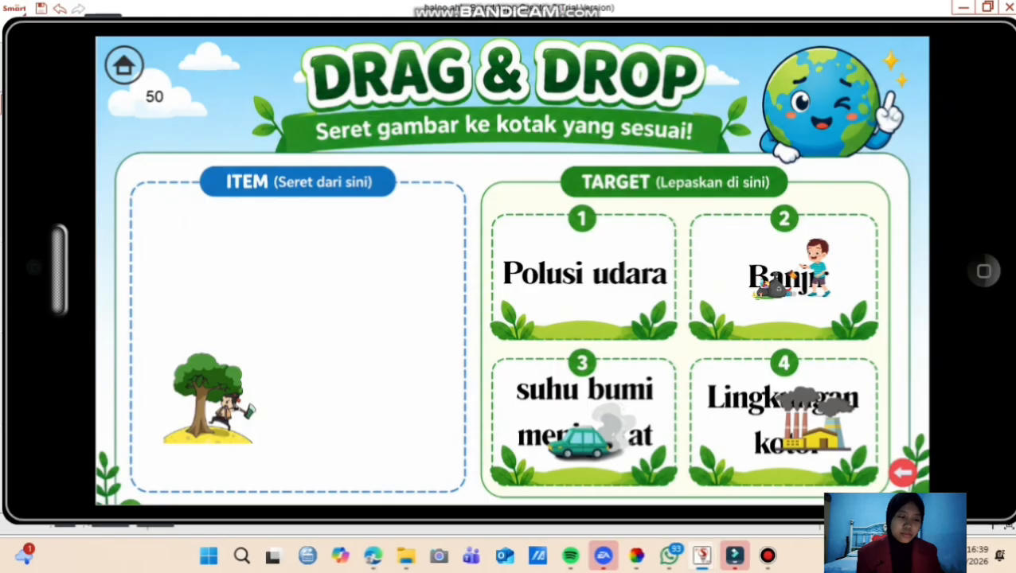
pyautogui.moveTo(209, 398); pyautogui.dragTo(575, 279)
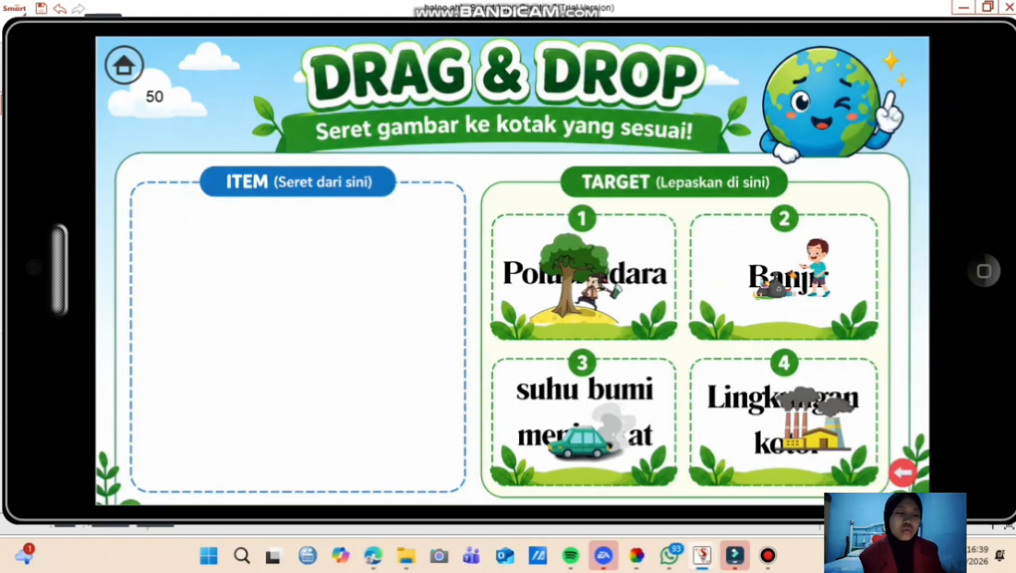
pyautogui.click(984, 271)
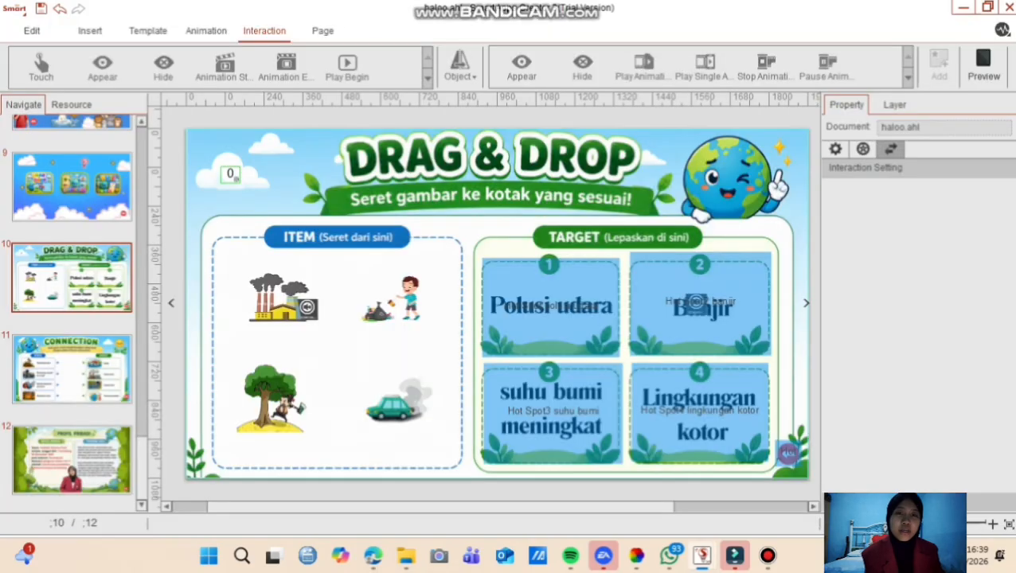
# Preview the page again, matching the factory to "Lingkungan kotor", littering boy to "Banjir", car to "Polusi udara" and tree to "suhu bumi meningkat"
pyautogui.click(984, 64)
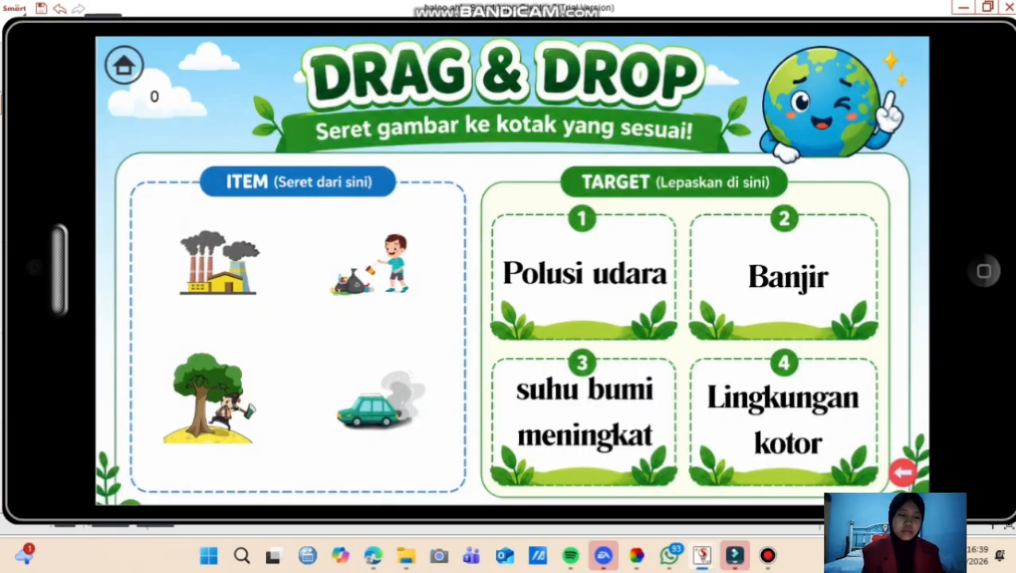
pyautogui.moveTo(219, 263); pyautogui.dragTo(809, 430)
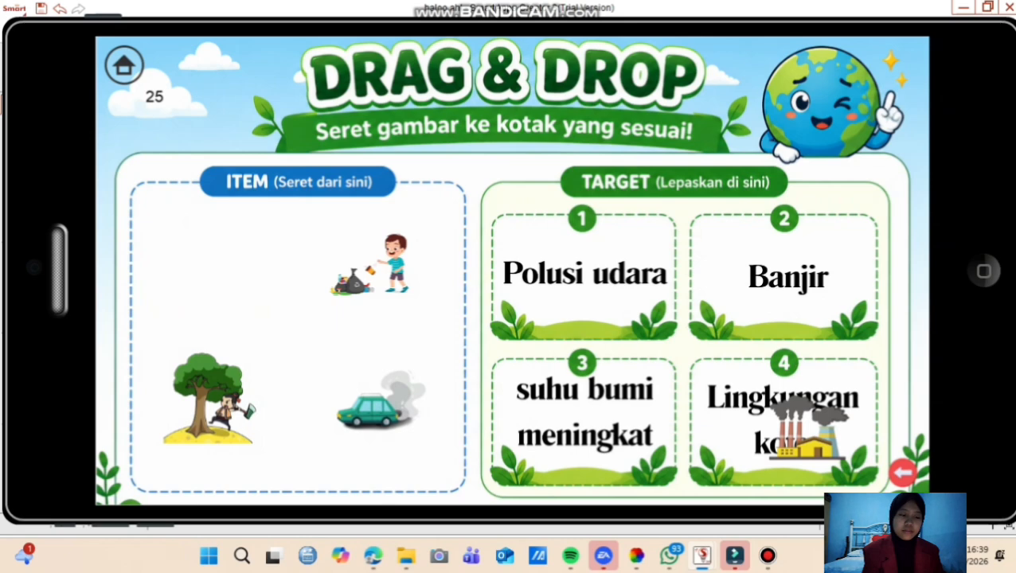
pyautogui.moveTo(370, 263); pyautogui.dragTo(735, 270)
pyautogui.moveTo(370, 263); pyautogui.dragTo(721, 263)
pyautogui.moveTo(370, 263); pyautogui.dragTo(797, 279)
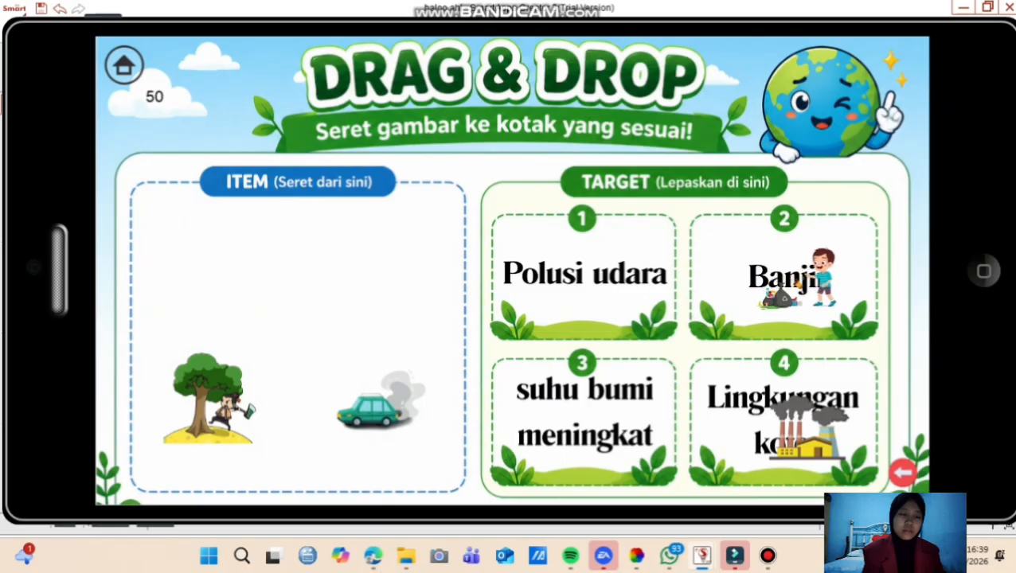
pyautogui.moveTo(374, 410); pyautogui.dragTo(557, 267)
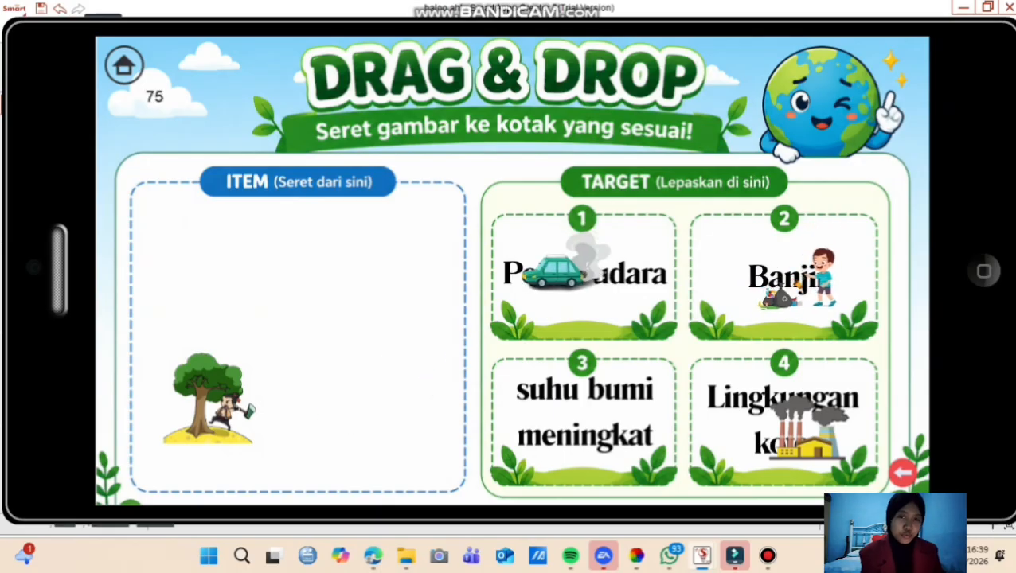
pyautogui.moveTo(205, 394); pyautogui.dragTo(581, 418)
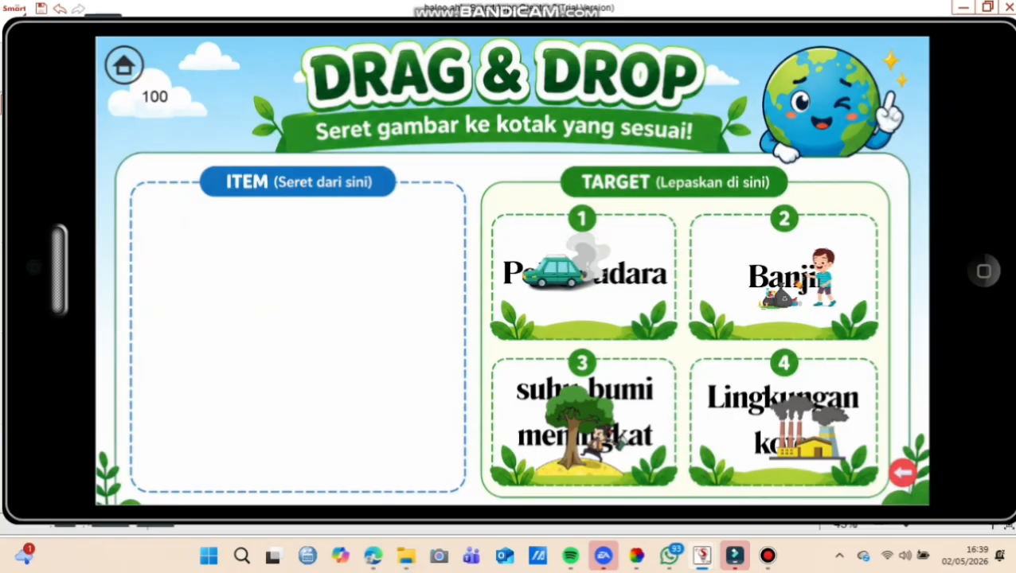
pyautogui.click(984, 272)
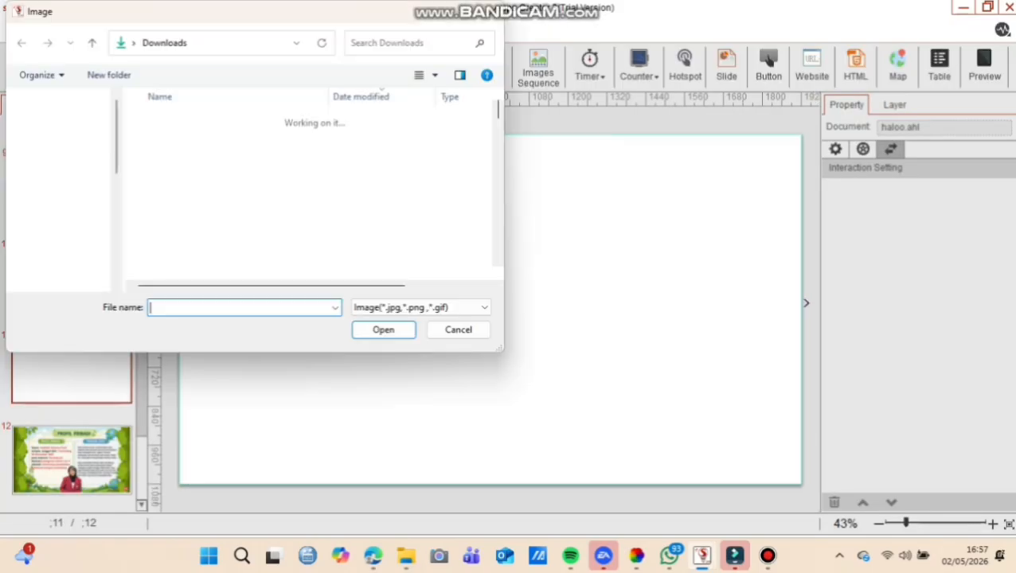
# Insert the image "Pink Pixelation Presentasi Makanan (34)" on page 11 and add the vertical Connect-the-dots template over it
pyautogui.click(231, 141)
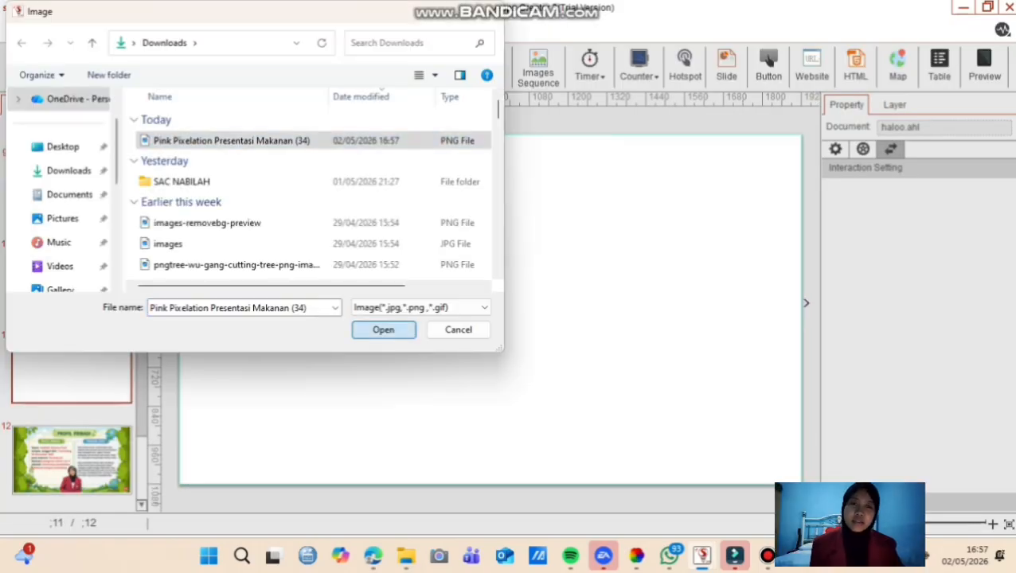
pyautogui.click(404, 330)
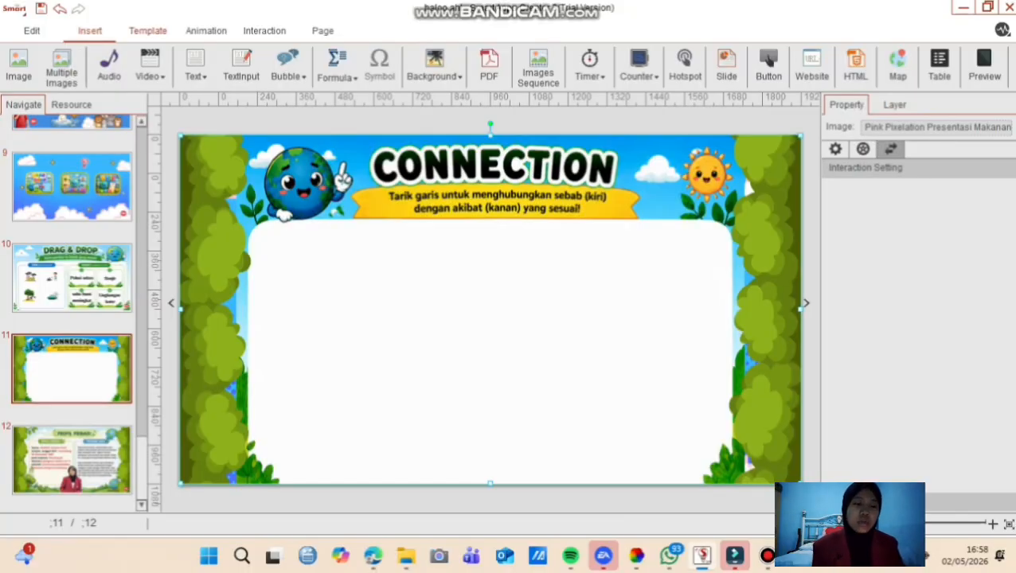
pyautogui.click(148, 30)
pyautogui.click(168, 63)
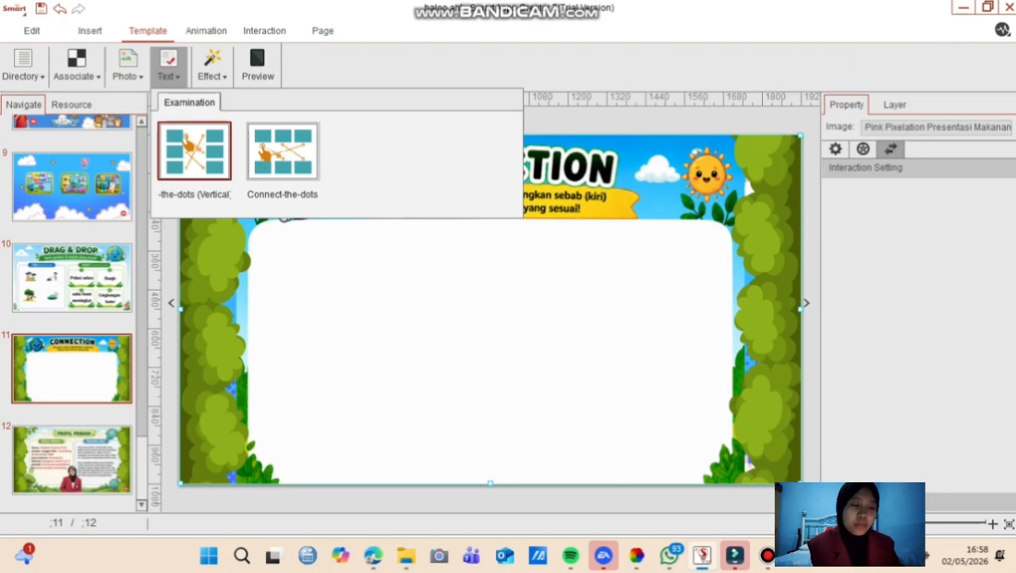
pyautogui.click(194, 151)
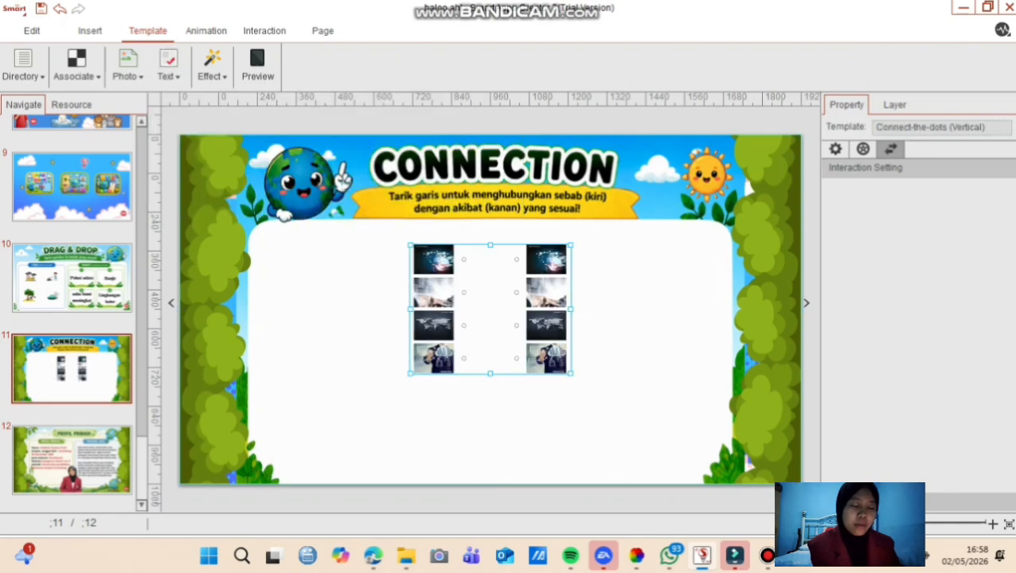
# Enlarge the Connect-the-dots template to about 1029 by 823 px and center it in the white panel at about x 440, y 257
pyautogui.moveTo(411, 373); pyautogui.dragTo(460, 346)
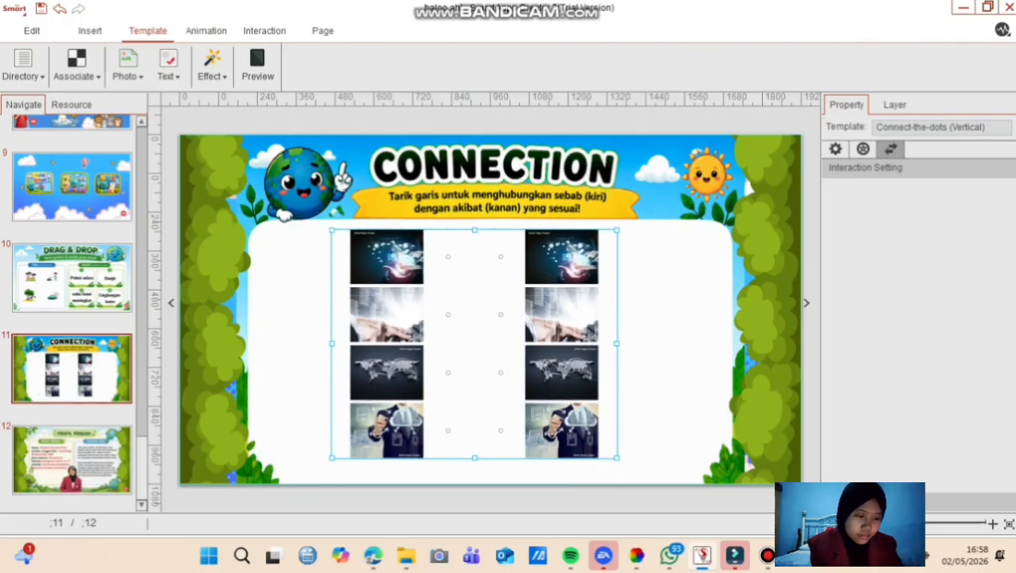
pyautogui.moveTo(331, 458); pyautogui.dragTo(284, 495)
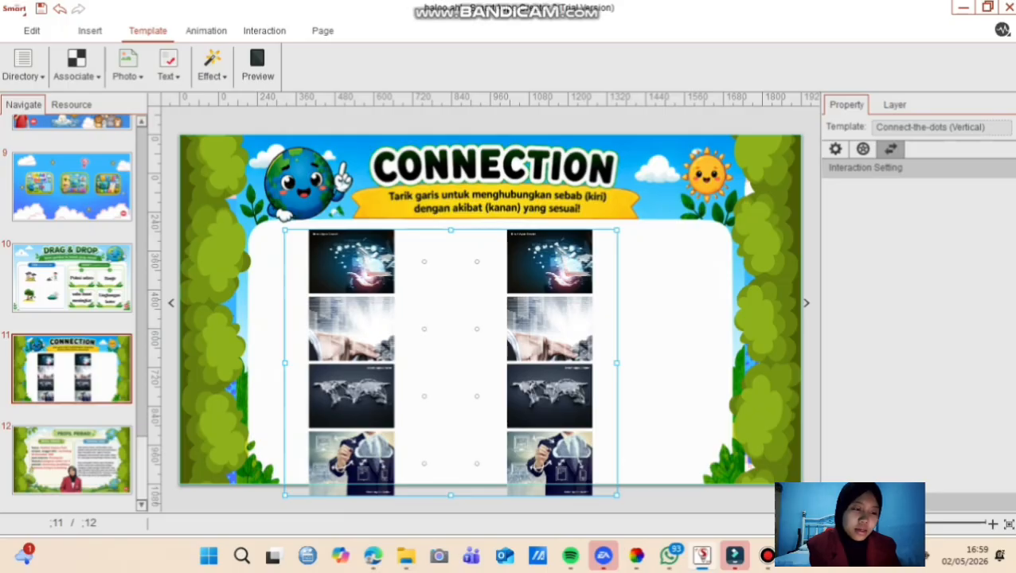
pyautogui.moveTo(453, 353); pyautogui.dragTo(483, 340)
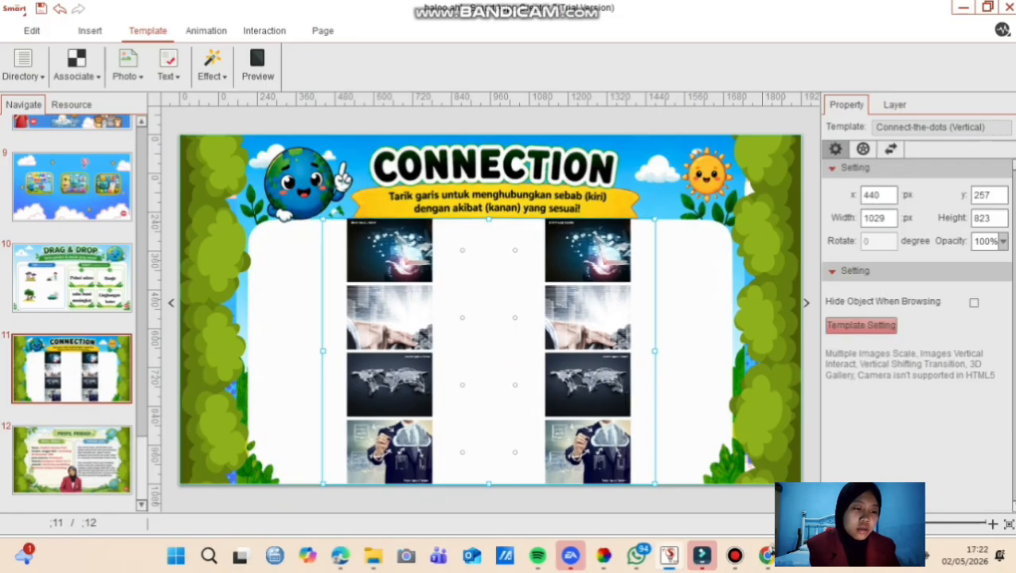
# Open the template's settings and replace picture A1 with the "menebang hutan" image
pyautogui.click(860, 326)
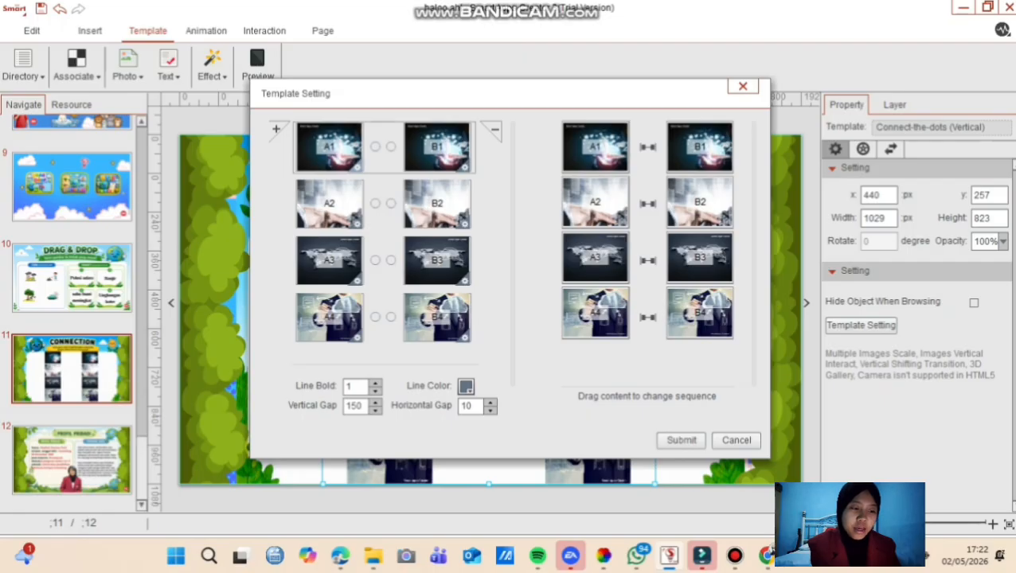
pyautogui.click(357, 167)
pyautogui.scroll(-1, 351, 204)
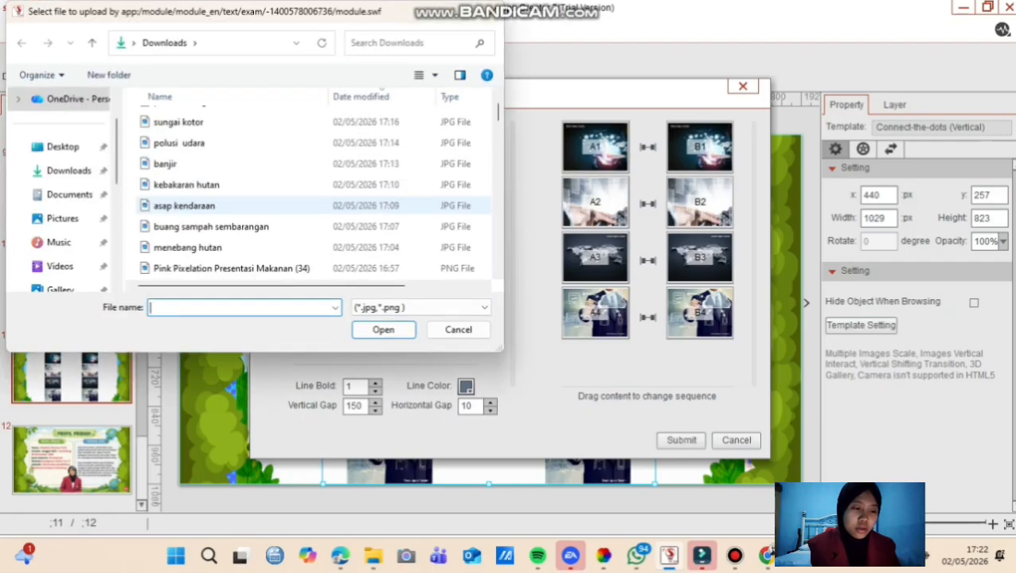
pyautogui.click(322, 248)
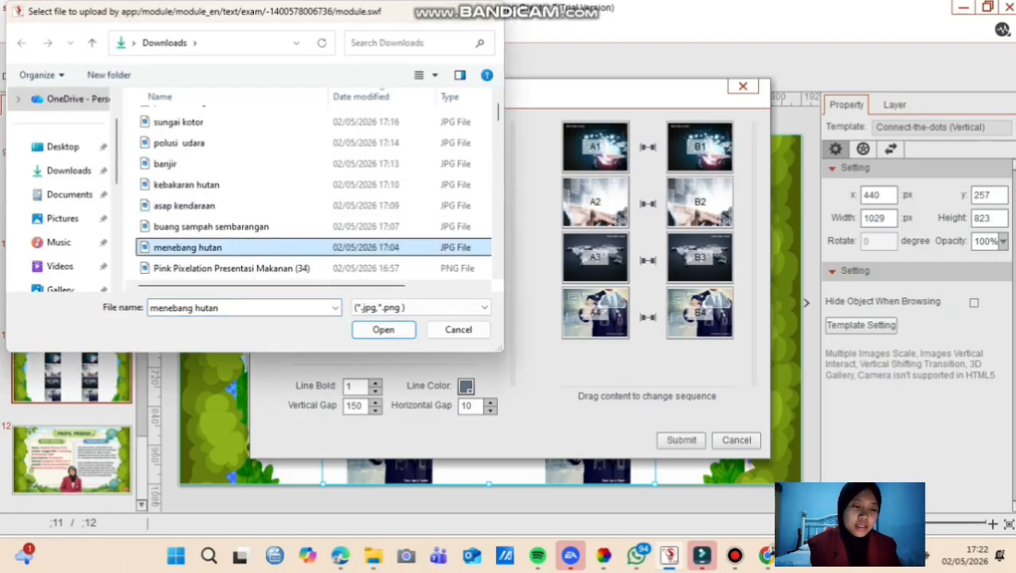
pyautogui.click(383, 329)
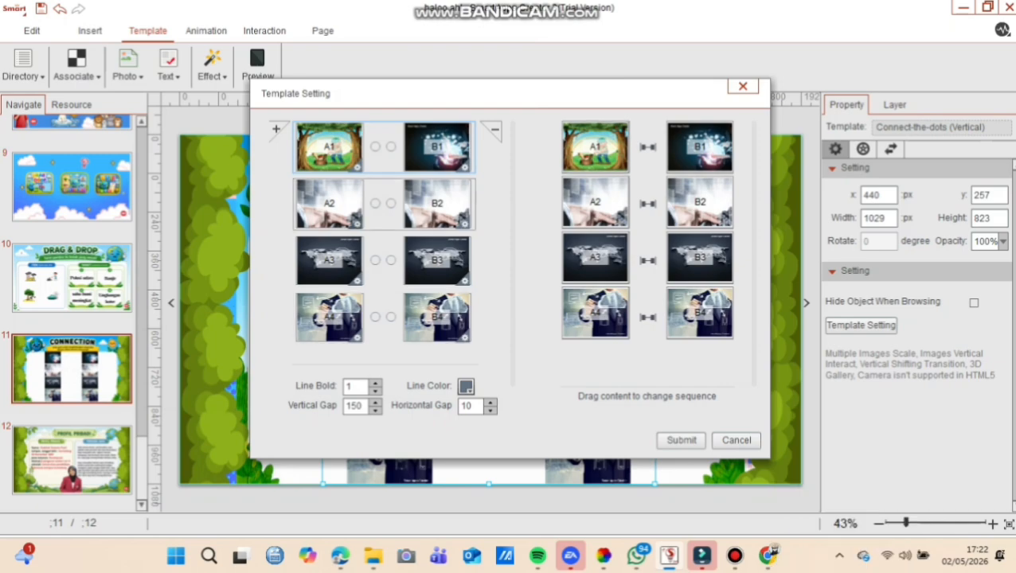
# Replace pictures A2, A3 and A4 with the littering, vehicle smoke and forest fire images
pyautogui.click(357, 224)
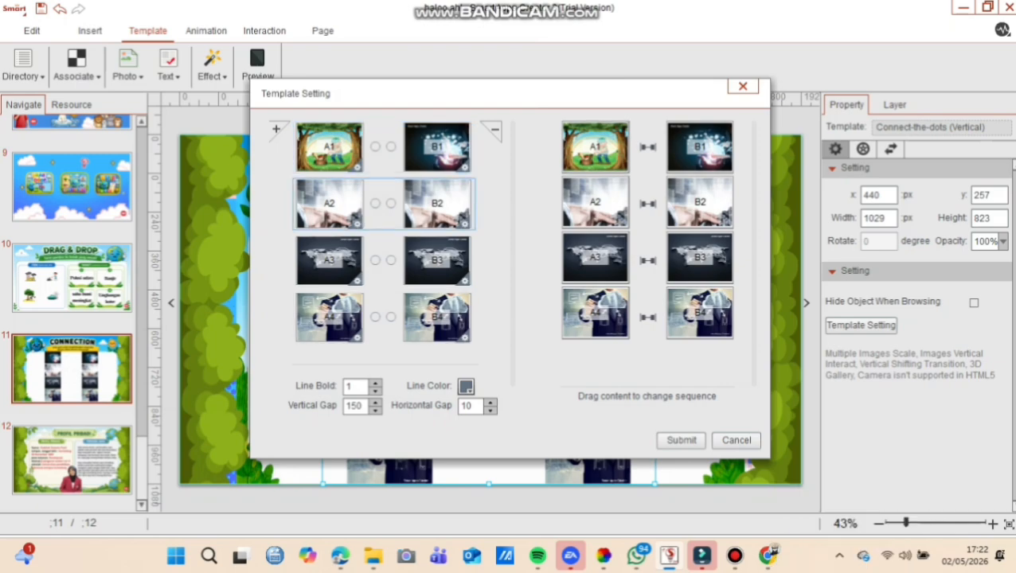
pyautogui.scroll(-3, 302, 335)
pyautogui.scroll(2, 303, 343)
pyautogui.doubleClick(303, 353)
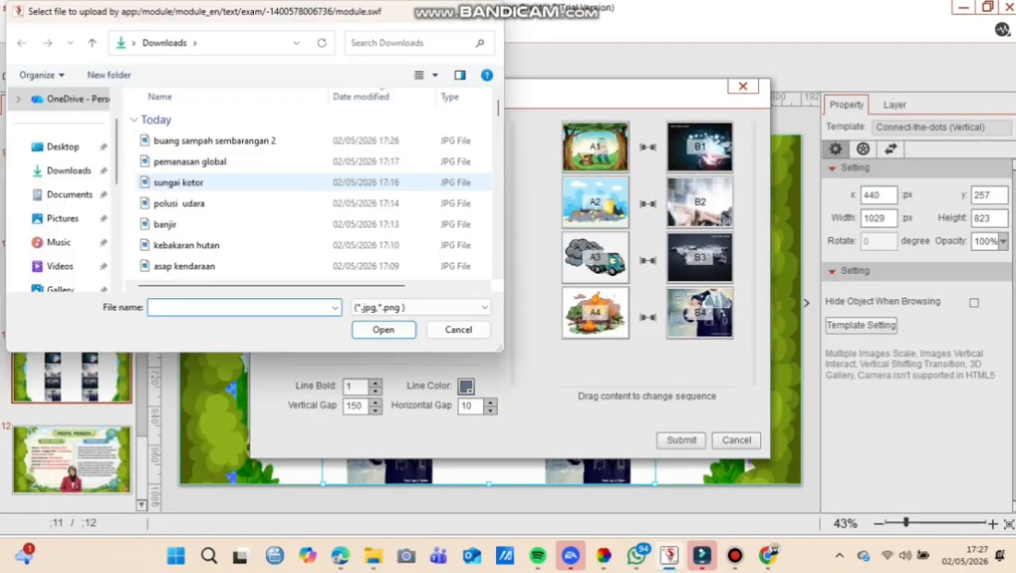
# Replace picture B1 with the "sungai kotor" image and picture B2 with the "banjir" image
pyautogui.click(238, 182)
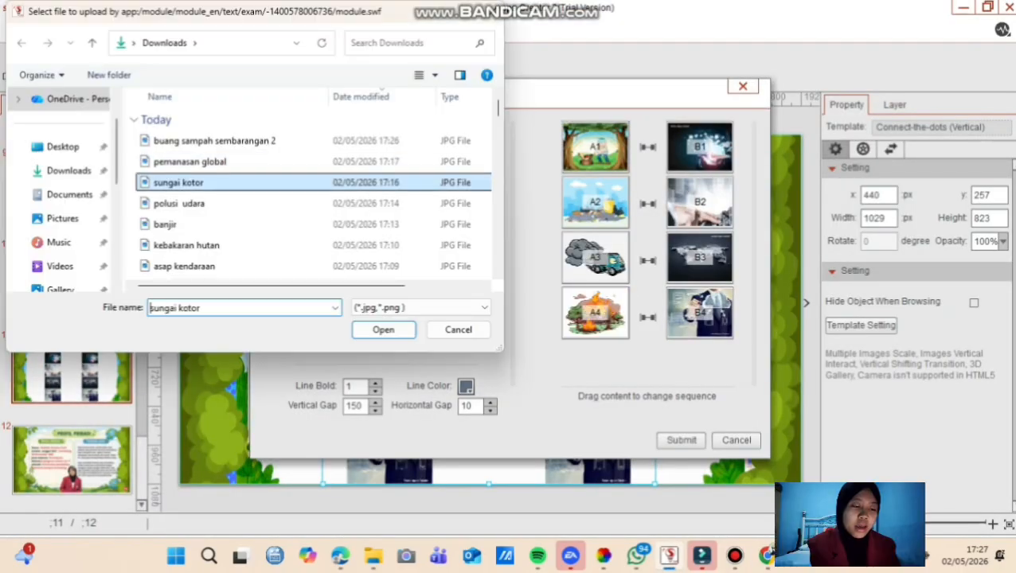
pyautogui.click(383, 329)
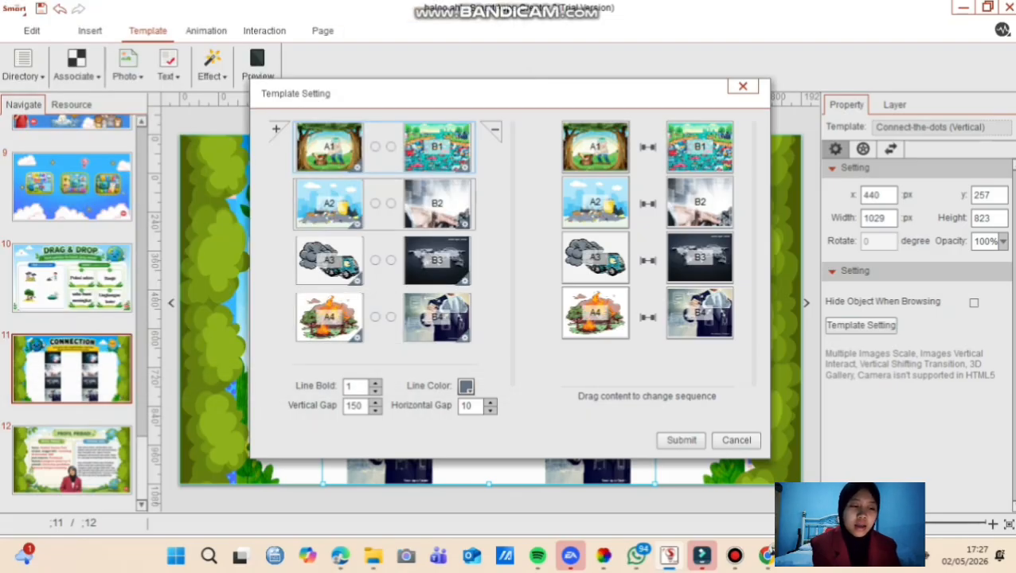
pyautogui.click(464, 224)
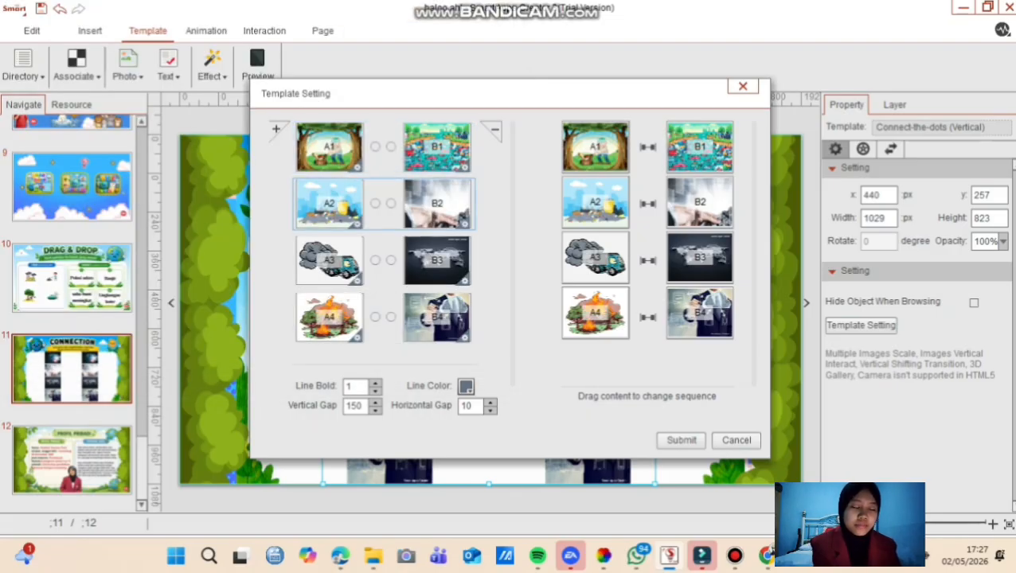
pyautogui.click(175, 224)
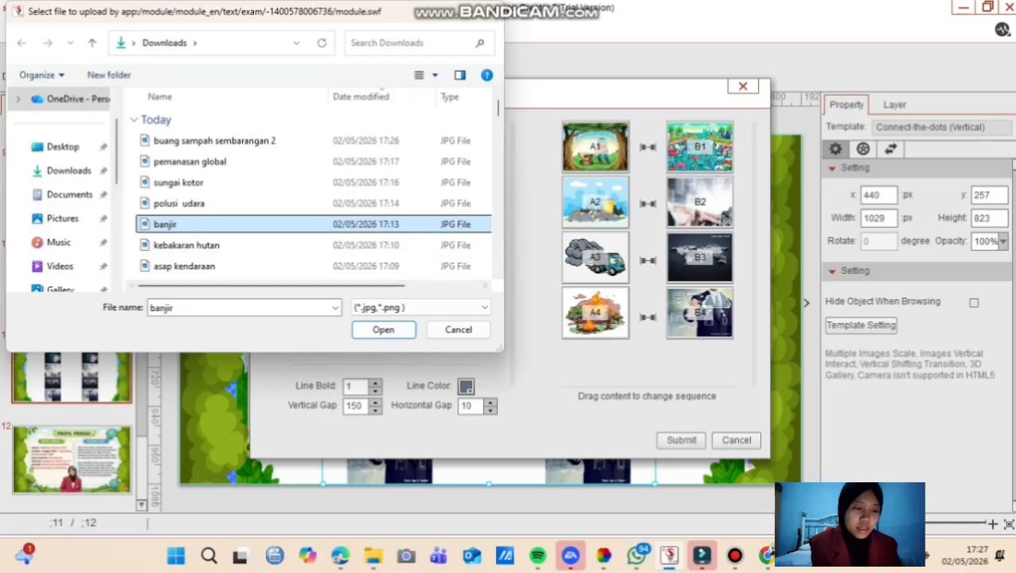
pyautogui.click(383, 330)
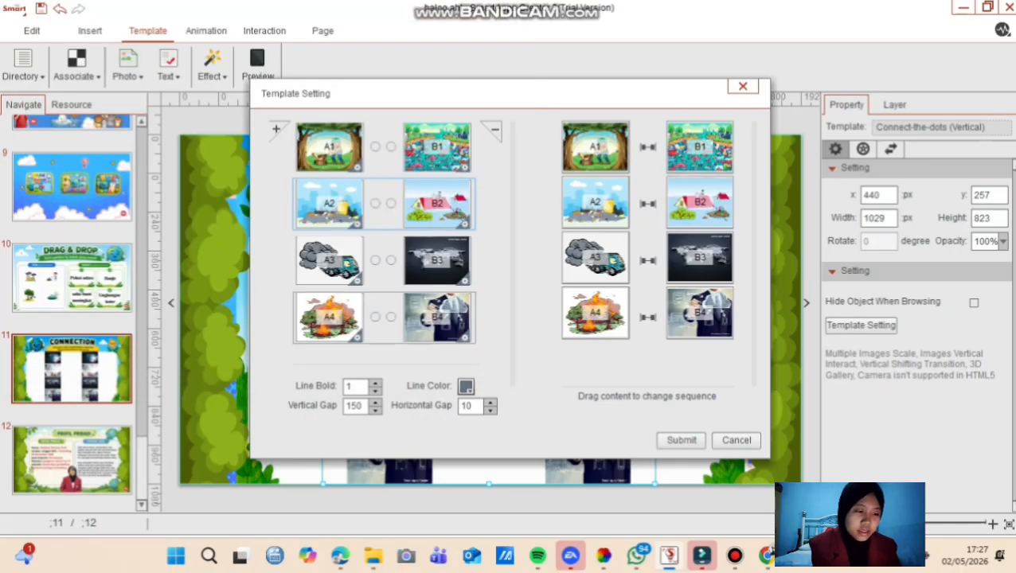
# Replace picture B3 with the "pemanasan global" image and picture B4 with the "polusi udara" image
pyautogui.click(465, 282)
pyautogui.click(190, 161)
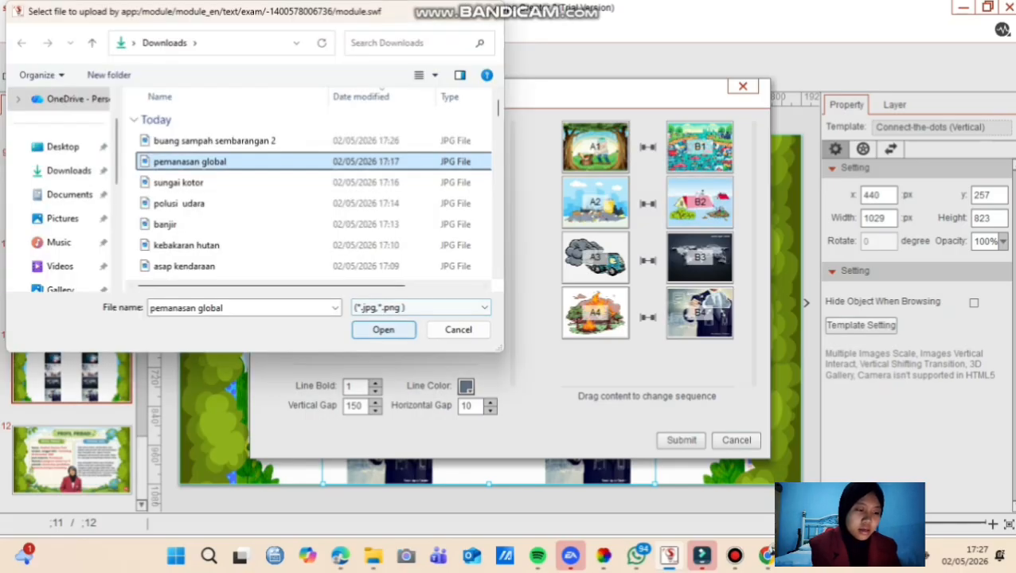
pyautogui.click(383, 330)
pyautogui.click(464, 338)
pyautogui.click(179, 203)
pyautogui.click(383, 330)
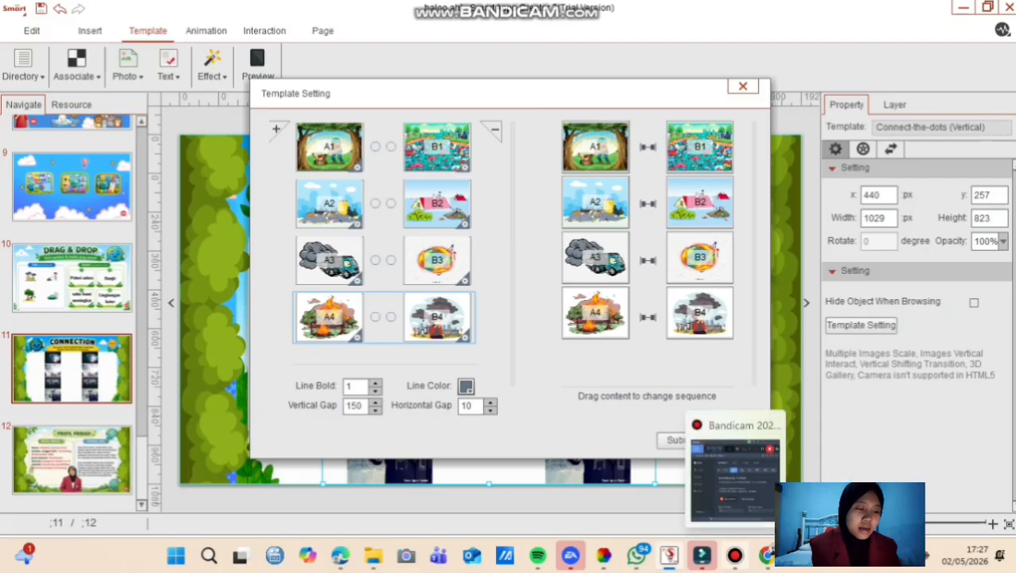
# Rearrange the answer pairs so A1 matches B2, A2 matches B1, A3 matches B4 and A4 matches B3
pyautogui.moveTo(700, 146); pyautogui.dragTo(699, 203)
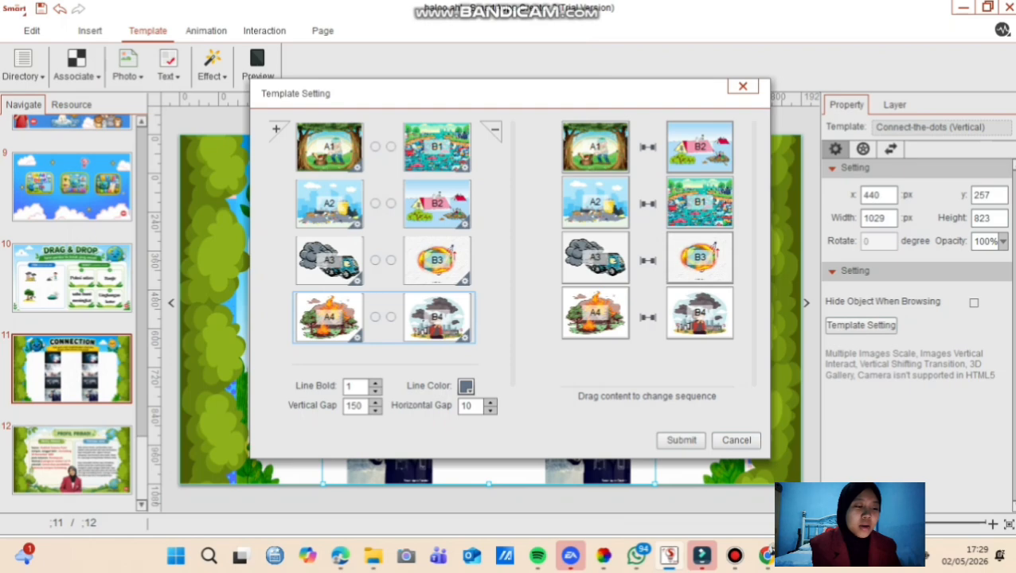
pyautogui.moveTo(699, 257); pyautogui.dragTo(701, 148)
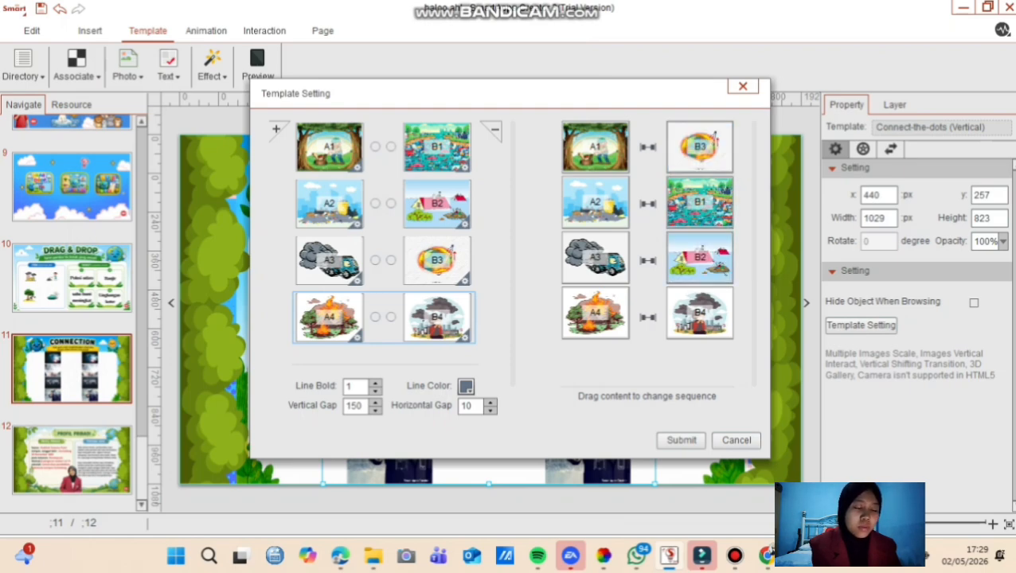
pyautogui.moveTo(700, 258); pyautogui.dragTo(703, 159)
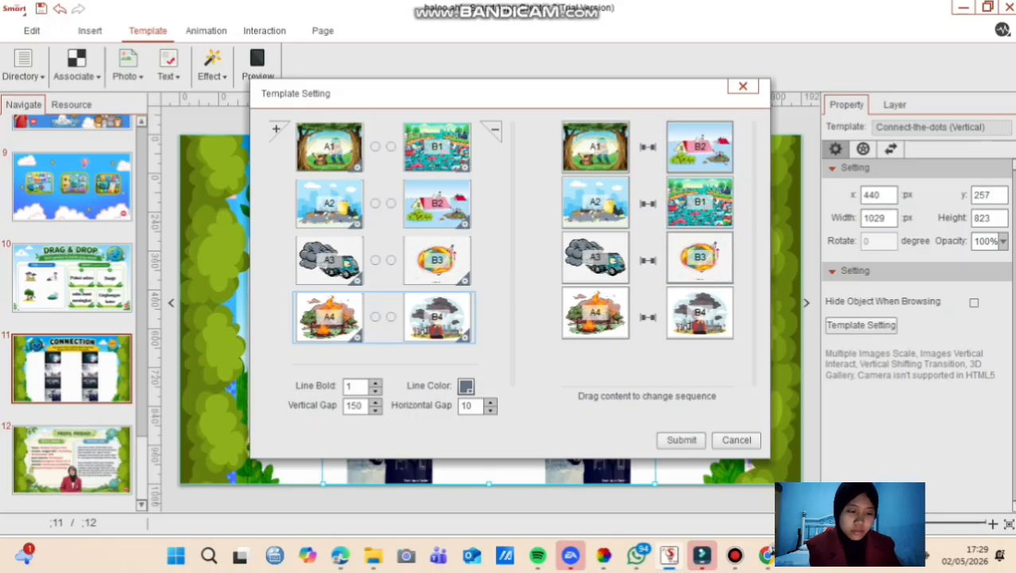
pyautogui.moveTo(699, 258); pyautogui.dragTo(699, 313)
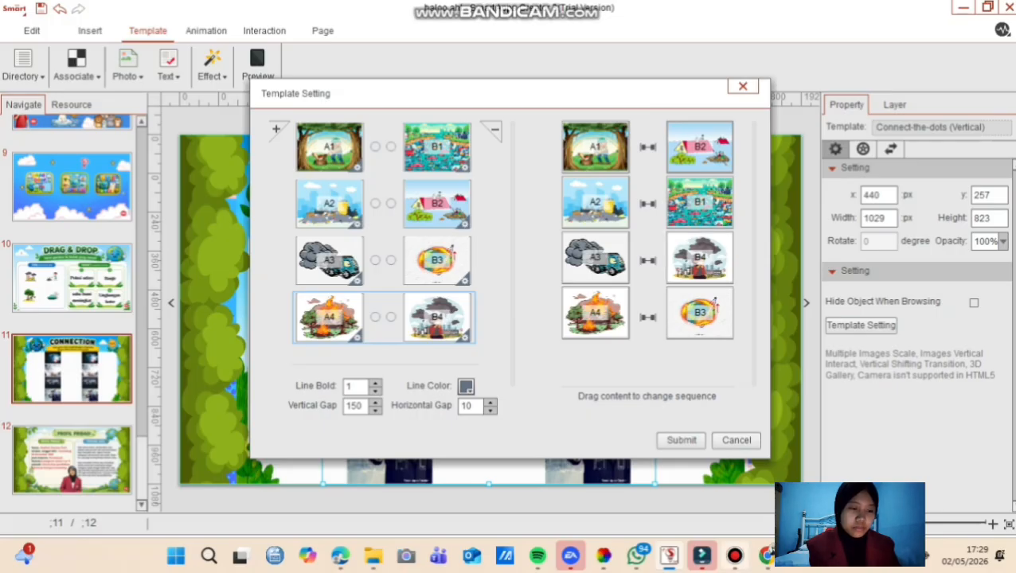
pyautogui.moveTo(735, 556)
pyautogui.click(732, 479)
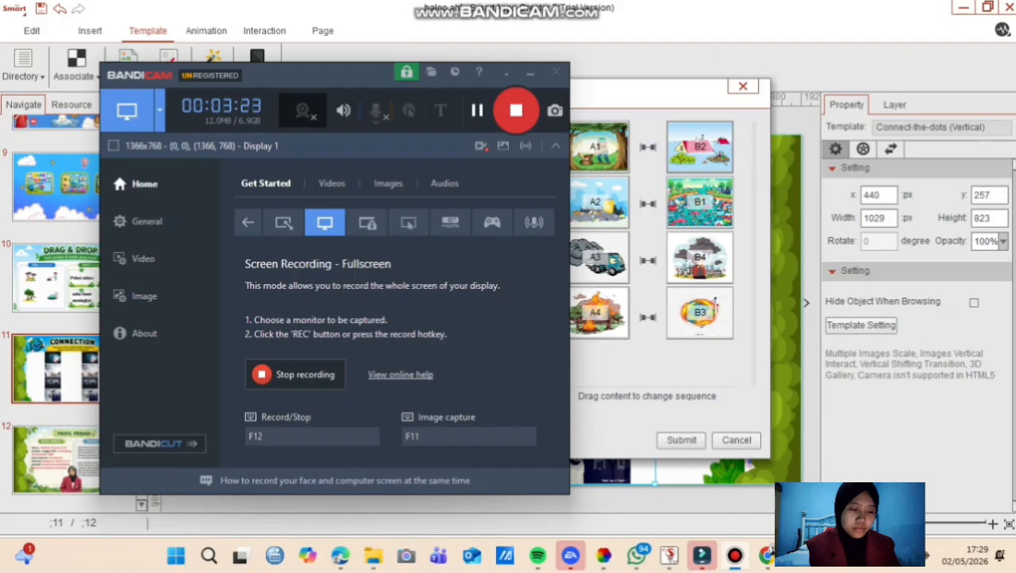
pyautogui.click(477, 111)
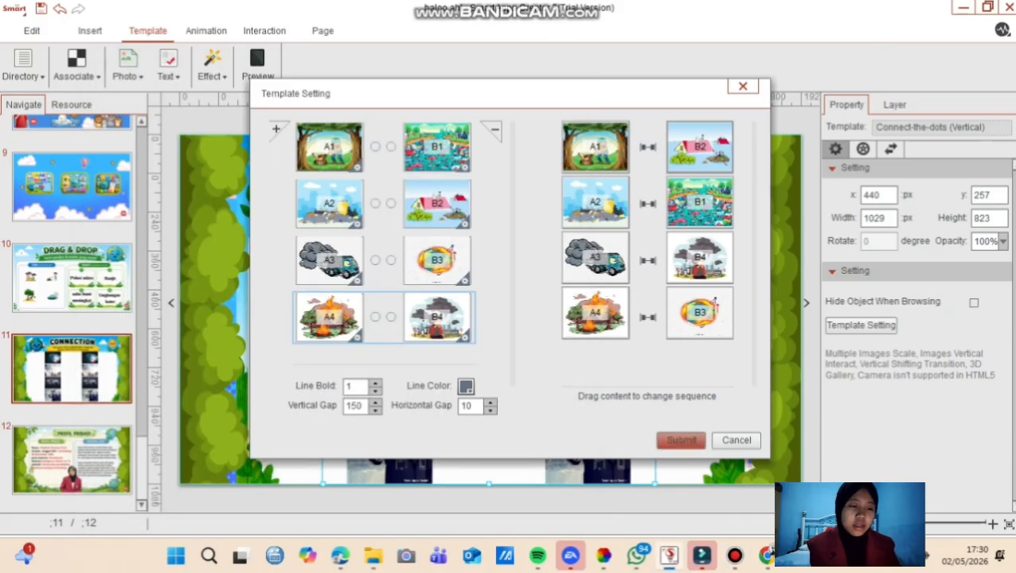
# Apply the new pictures and answer pairs to the connect-the-dots template on the CONNECTION page
pyautogui.click(681, 441)
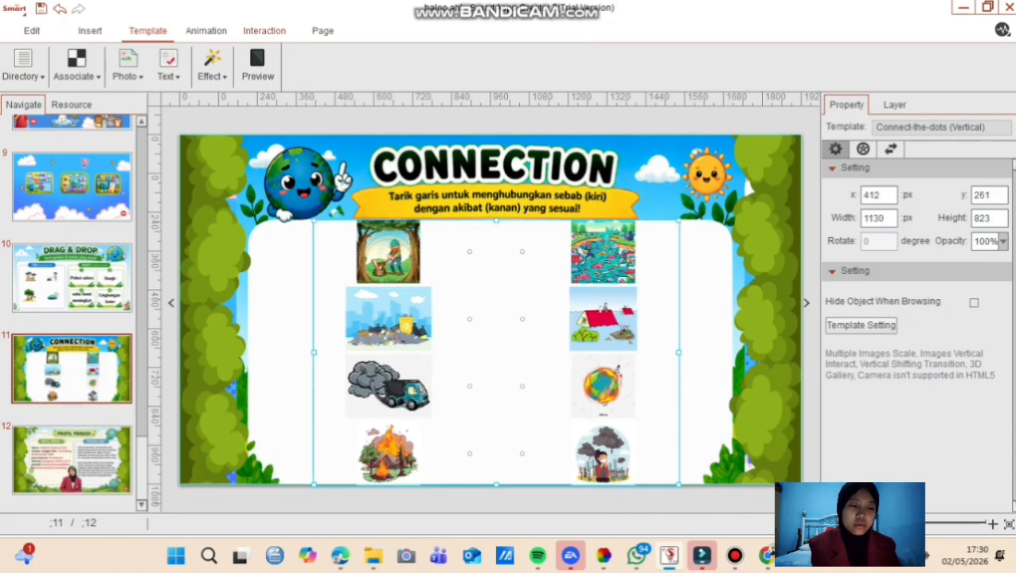
# Preview the page and test matching tree cutting to flood, littering to dirty river, vehicle smoke to air pollution and forest fire to global warming
pyautogui.click(257, 66)
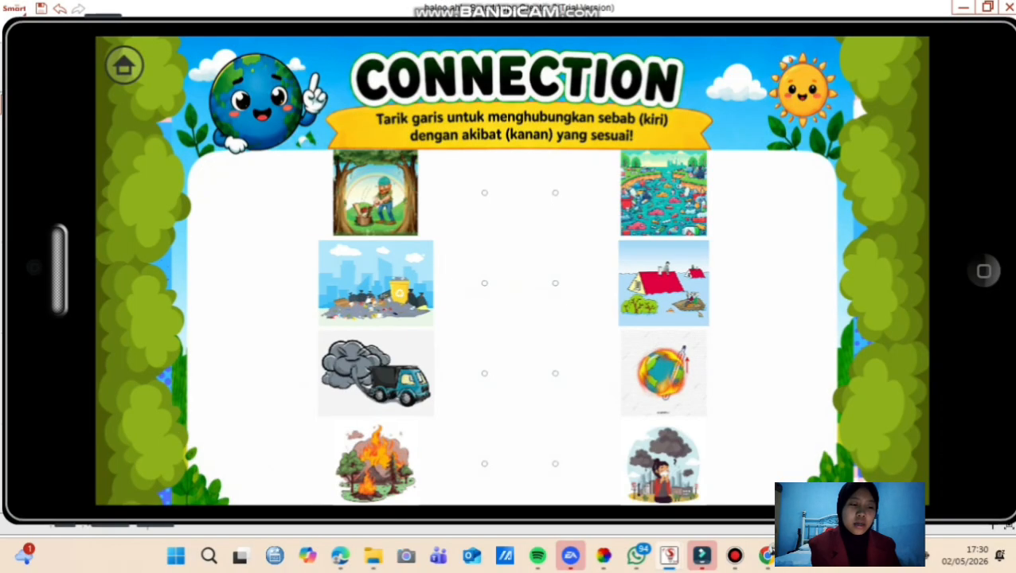
pyautogui.moveTo(484, 193); pyautogui.dragTo(555, 193)
pyautogui.moveTo(484, 193); pyautogui.dragTo(555, 283)
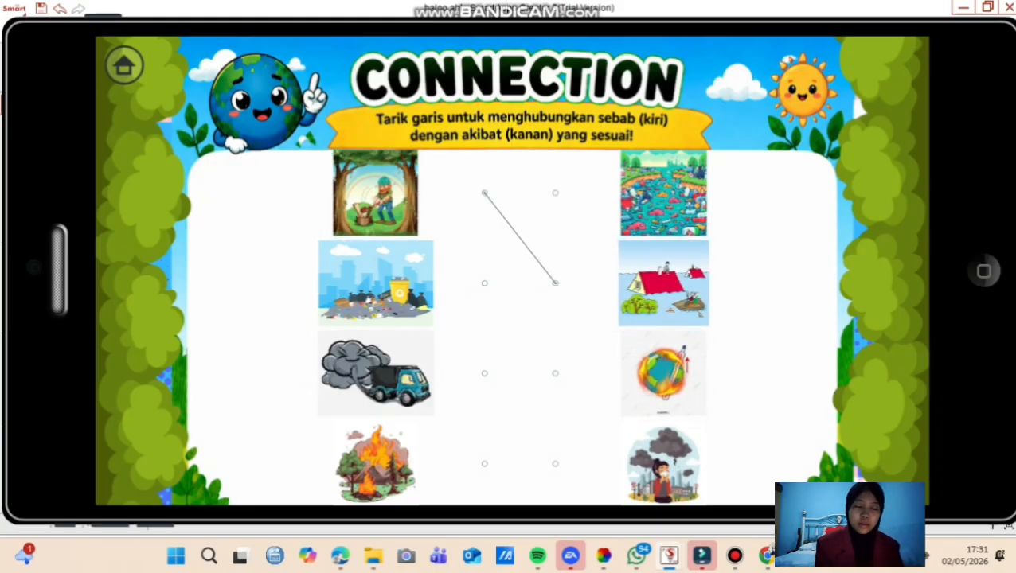
pyautogui.moveTo(484, 284); pyautogui.dragTo(555, 192)
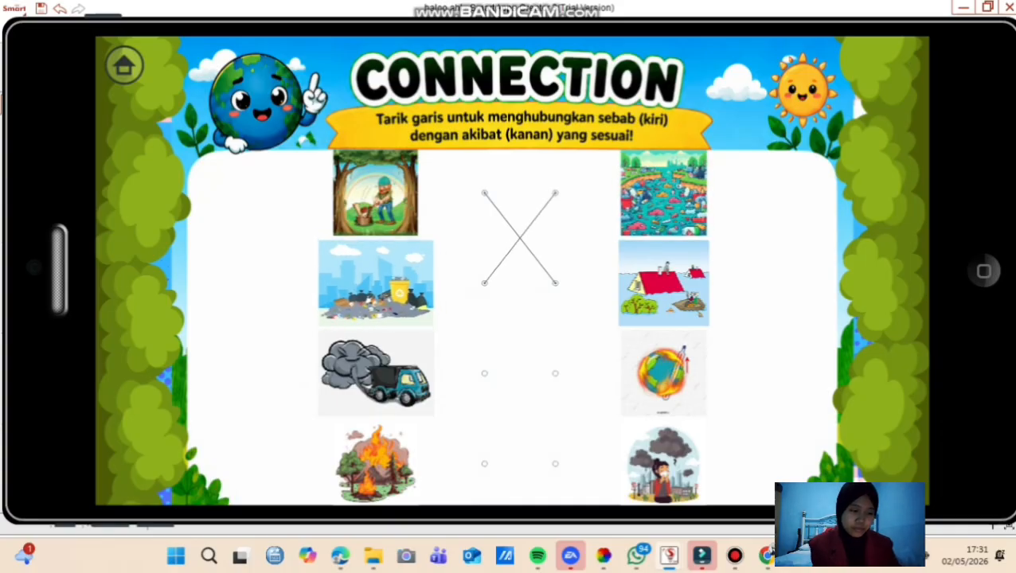
pyautogui.moveTo(485, 373); pyautogui.dragTo(485, 374)
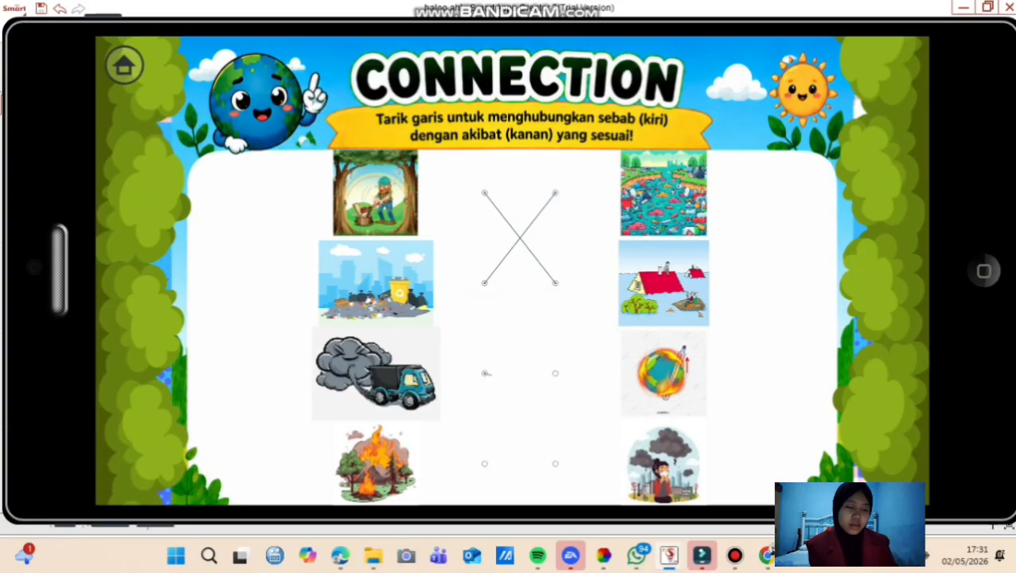
pyautogui.moveTo(496, 375); pyautogui.dragTo(555, 463)
pyautogui.moveTo(555, 373); pyautogui.dragTo(484, 463)
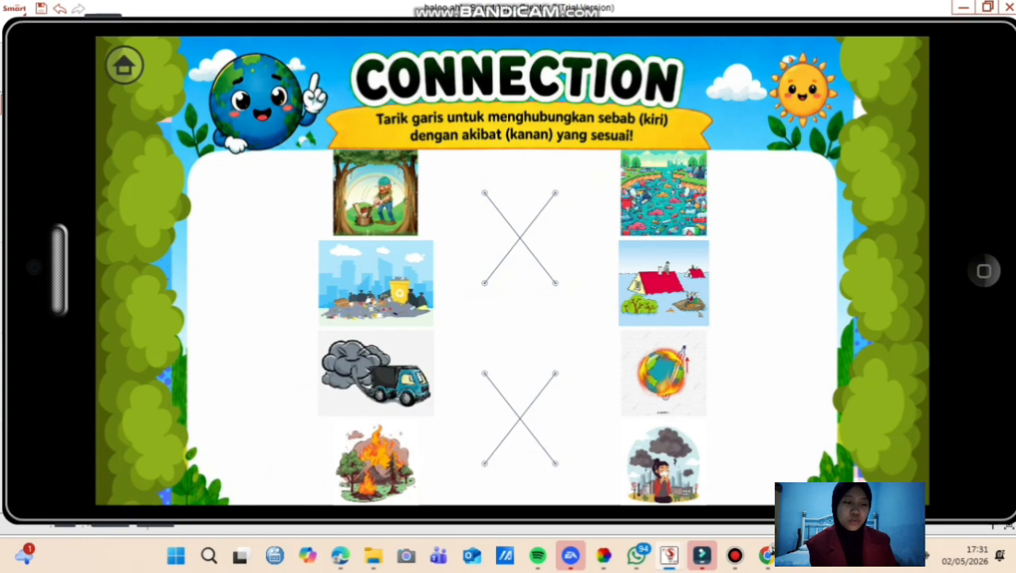
pyautogui.click(984, 272)
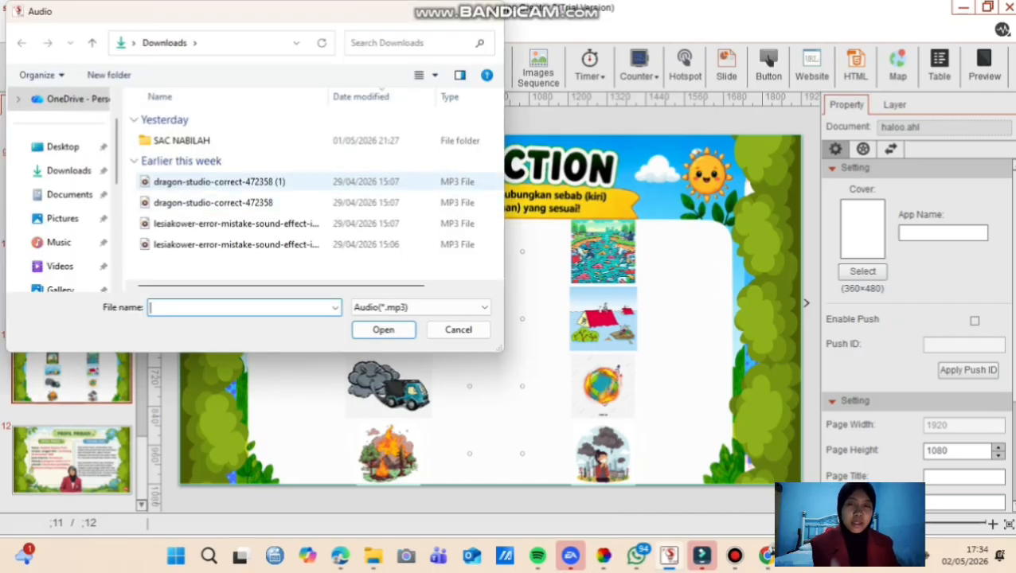
# Insert the correct-answer sound "dragon-studio-correct-472358 (1)" from Downloads into the CONNECTION page
pyautogui.click(219, 181)
pyautogui.click(383, 330)
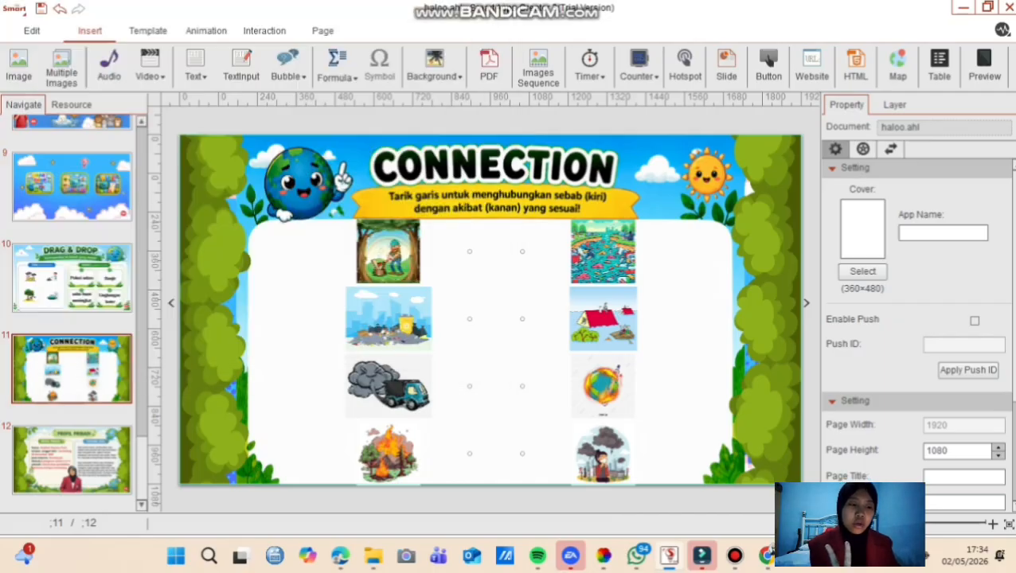